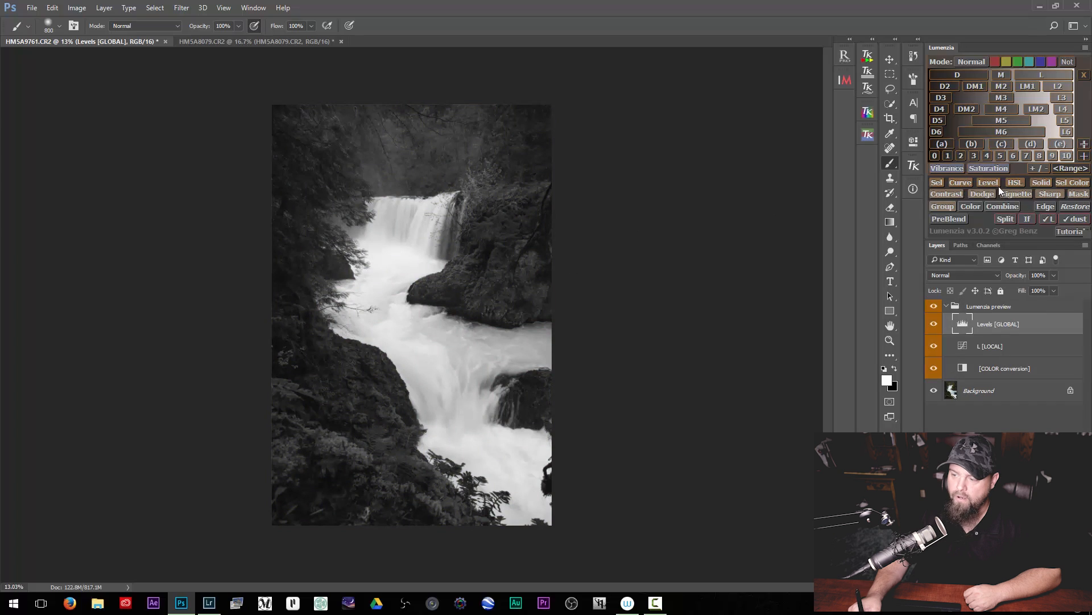
# Step: Add a Levels adjustment through the L luminosity mask and set its midtone input to 0.66 to darken the highlights
pyautogui.click(995, 182)
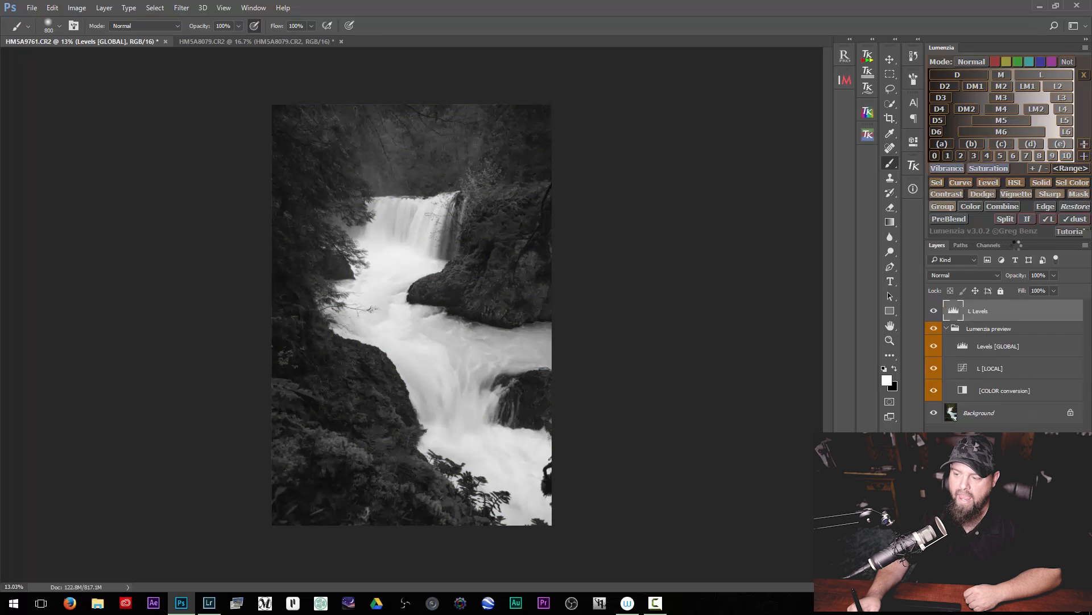
pyautogui.click(956, 313)
pyautogui.moveTo(783, 248); pyautogui.dragTo(803, 249)
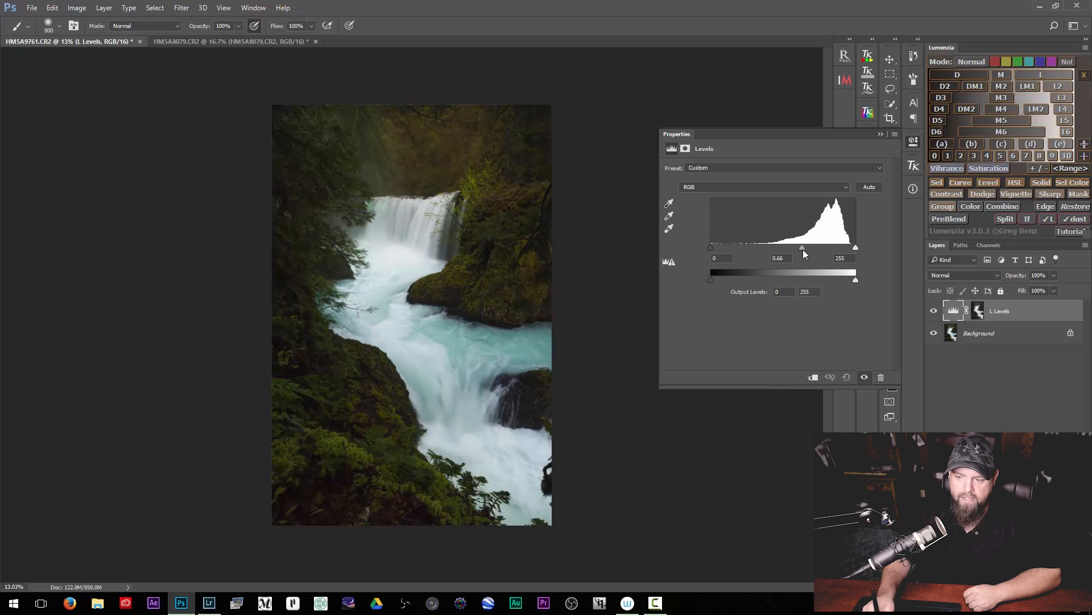
pyautogui.click(881, 134)
# Step: Add a second Levels adjustment restricted by the L2 luminosity mask and darken its midtones
pyautogui.click(1053, 89)
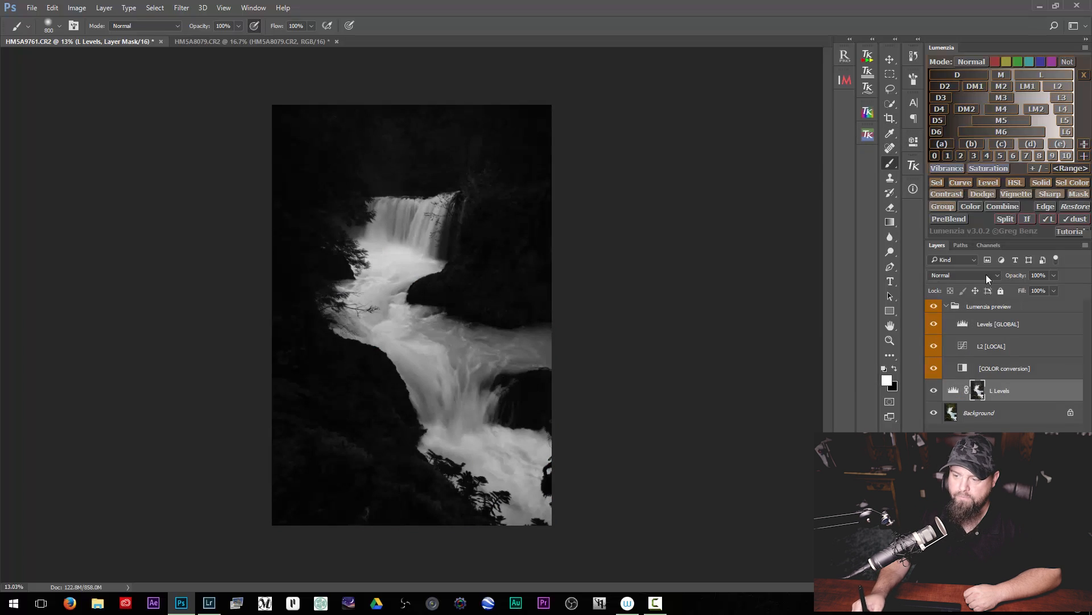
pyautogui.click(996, 182)
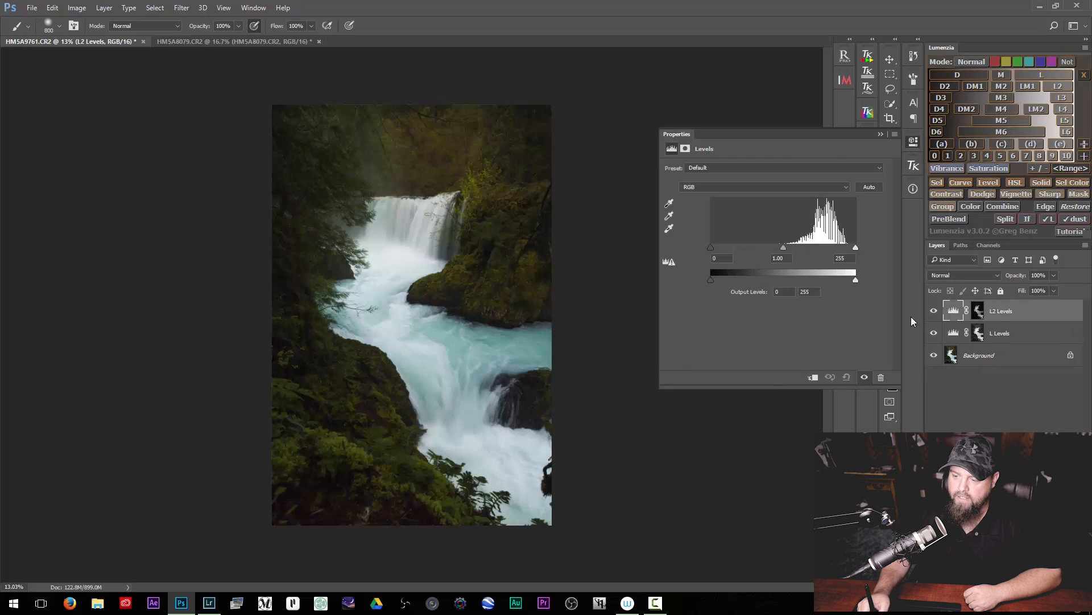
pyautogui.moveTo(784, 247); pyautogui.dragTo(804, 245)
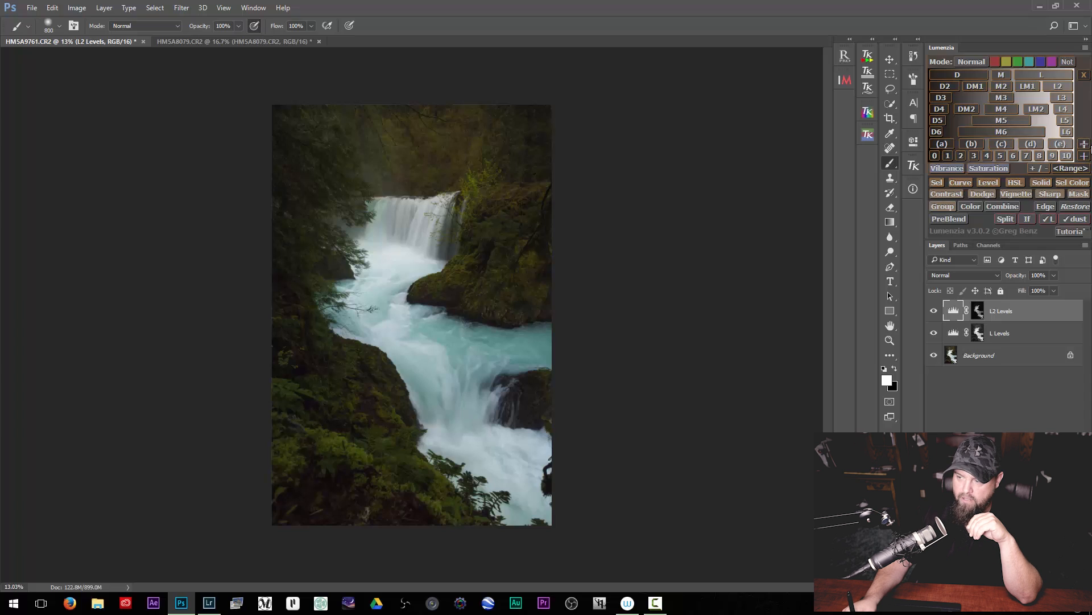
# Step: Sample the yellow-green bush beside the waterfall as the foreground colour, #636b0c
pyautogui.press('n')
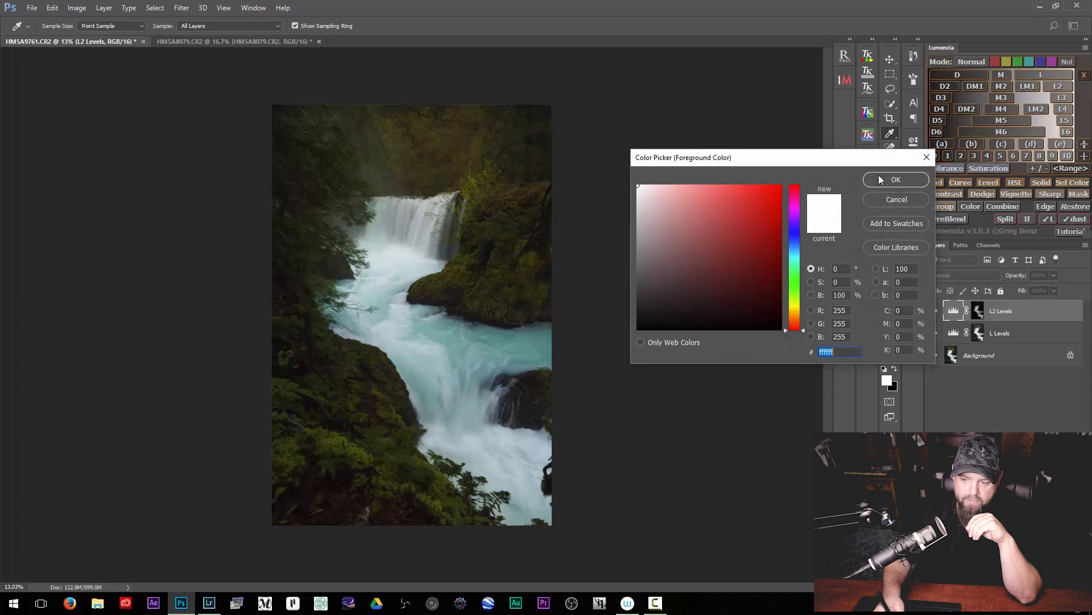
pyautogui.click(350, 436)
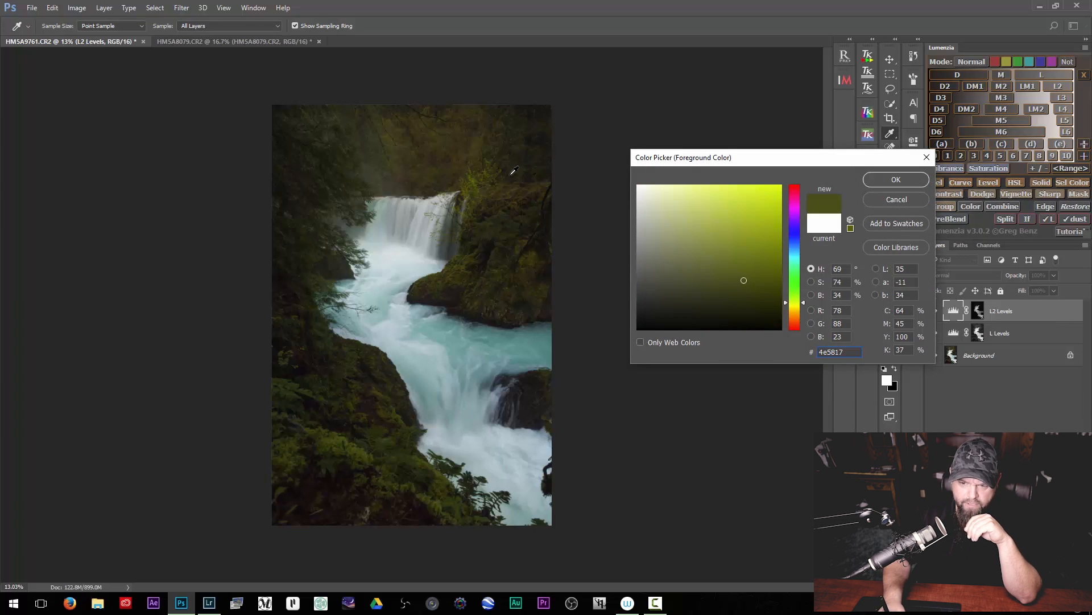
pyautogui.click(477, 178)
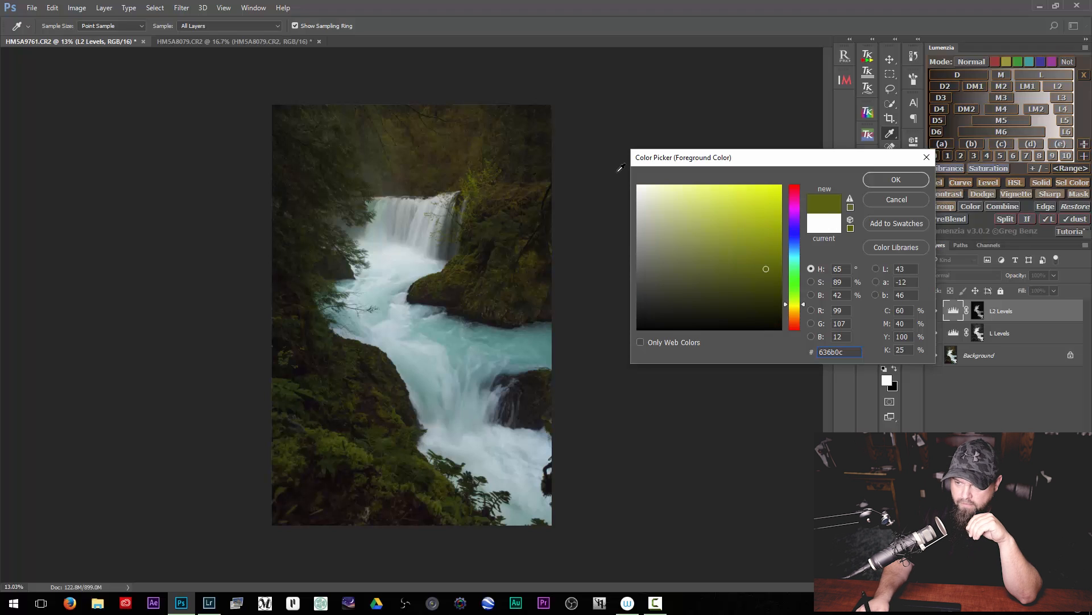
pyautogui.press('Return')
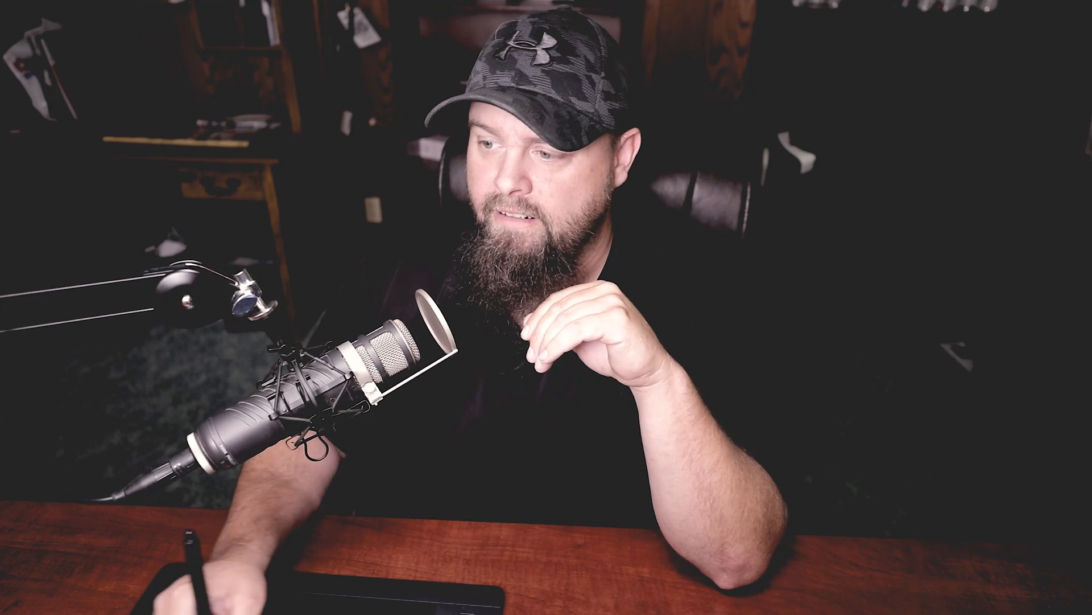
# Step: Create a Dodge / Burn layer masked by zone (c), using the Transparent pixels method
pyautogui.click(996, 195)
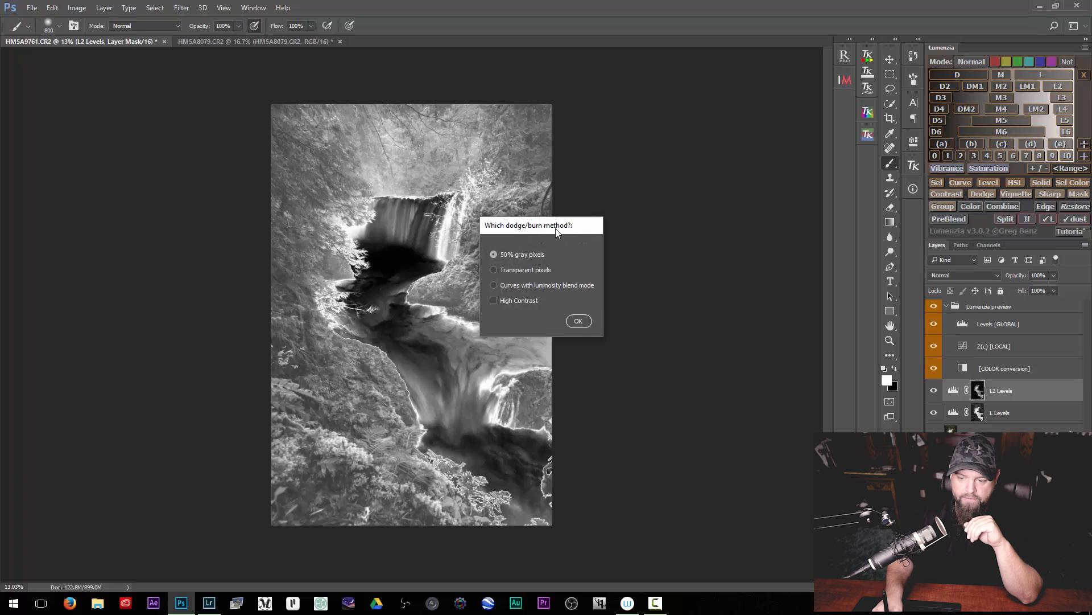
pyautogui.moveTo(556, 228); pyautogui.dragTo(630, 190)
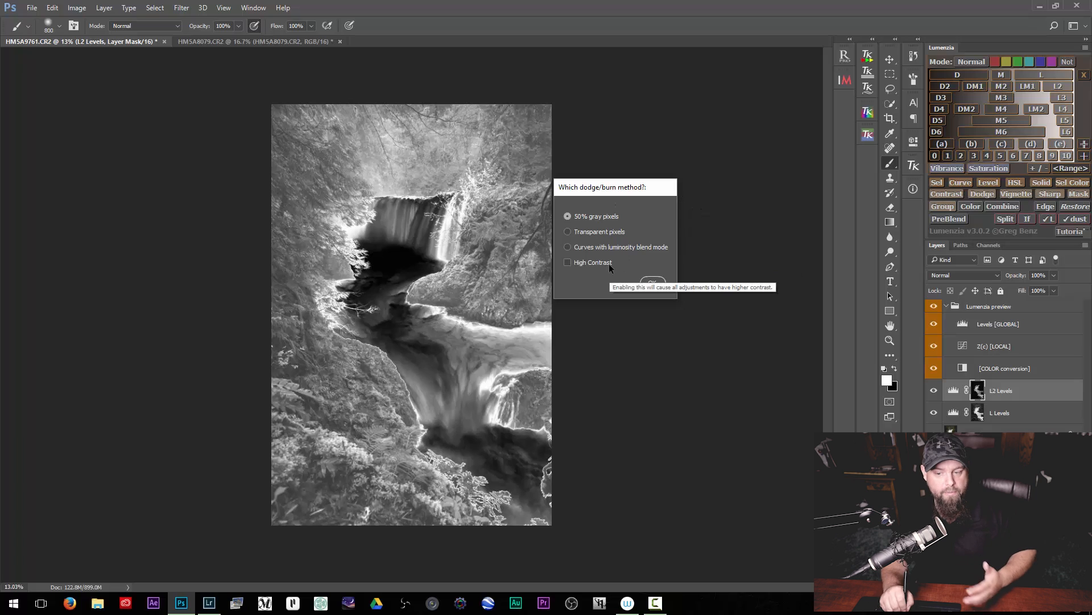
pyautogui.click(595, 233)
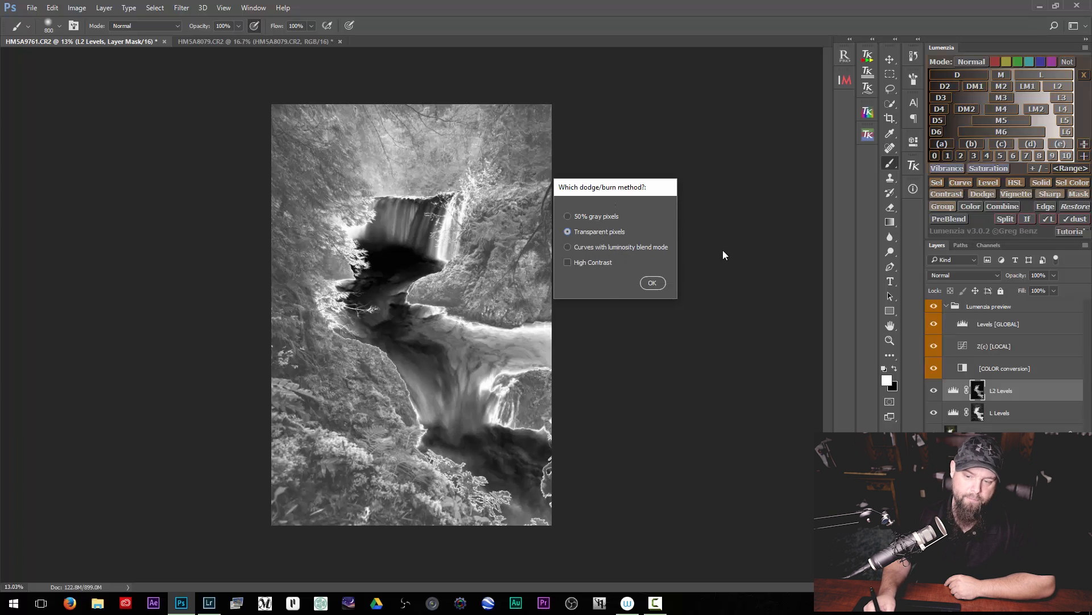
pyautogui.press('Return')
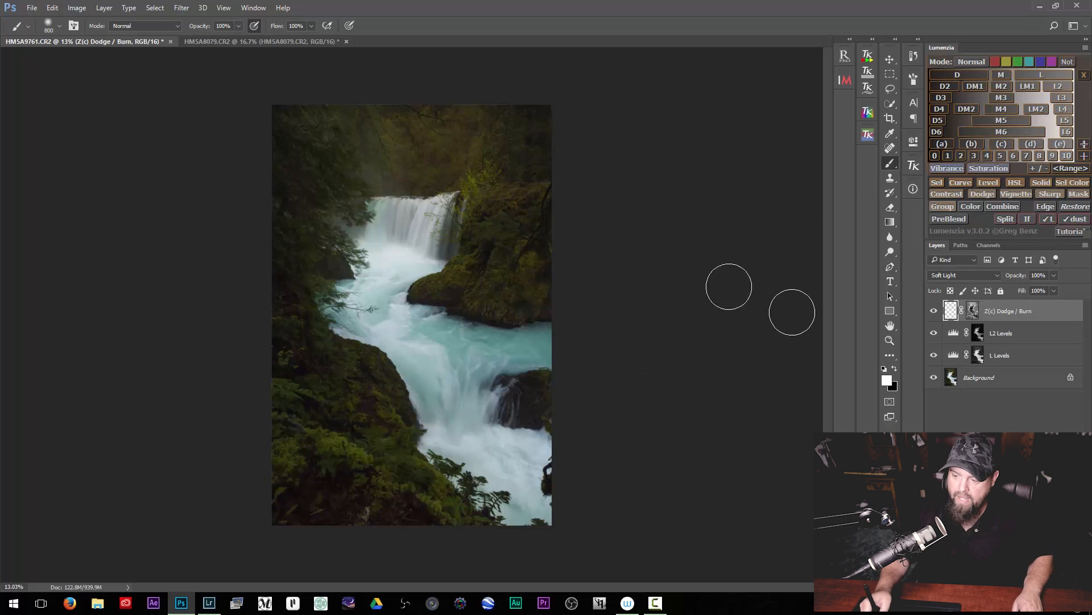
# Step: Sample a green from the lower foliage and brighten the foreground colour to the light yellow #f4ff63
pyautogui.press('alt')
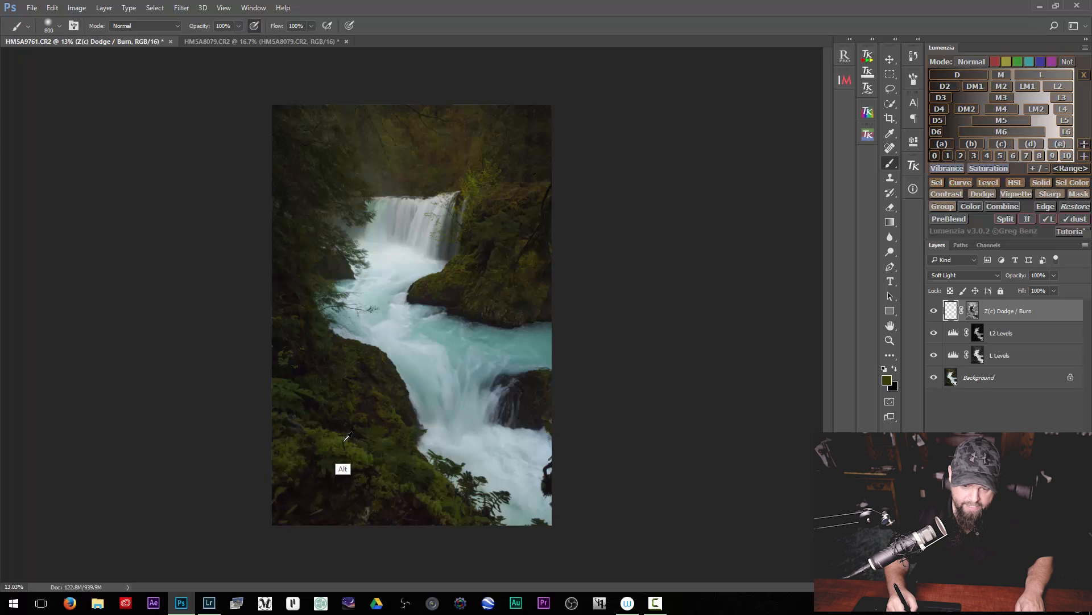
pyautogui.click(886, 380)
pyautogui.moveTo(724, 188); pyautogui.dragTo(725, 167)
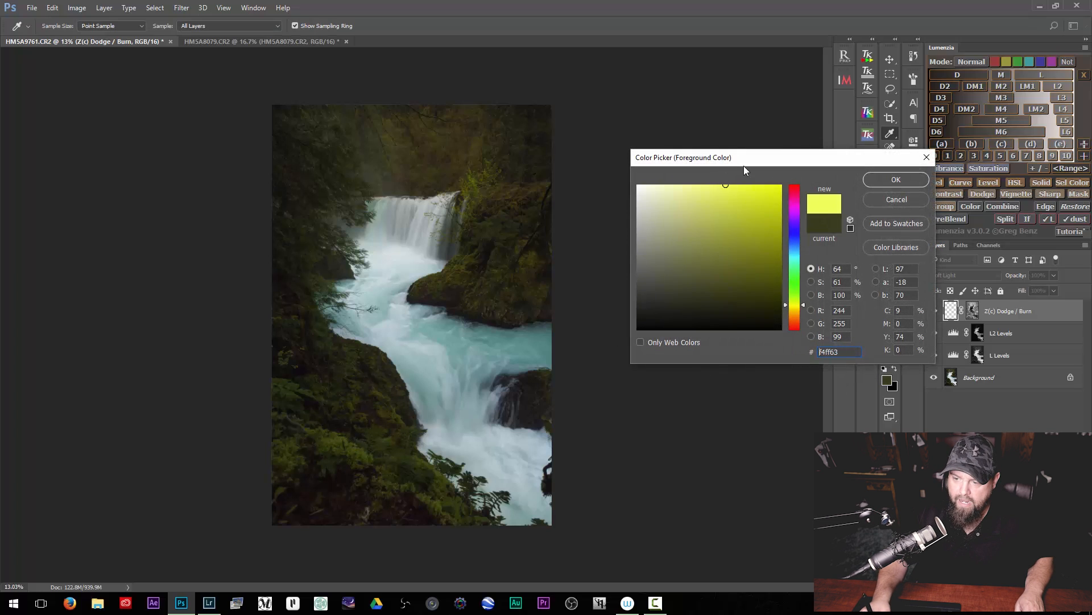
pyautogui.click(891, 180)
# Step: Try to brighten the lower foliage and the mossy bank beside the waterfall with yellow brush strokes at 100% opacity
pyautogui.moveTo(297, 435); pyautogui.dragTo(459, 496)
pyautogui.press(']')
pyautogui.press(']')
pyautogui.moveTo(493, 256); pyautogui.dragTo(545, 159)
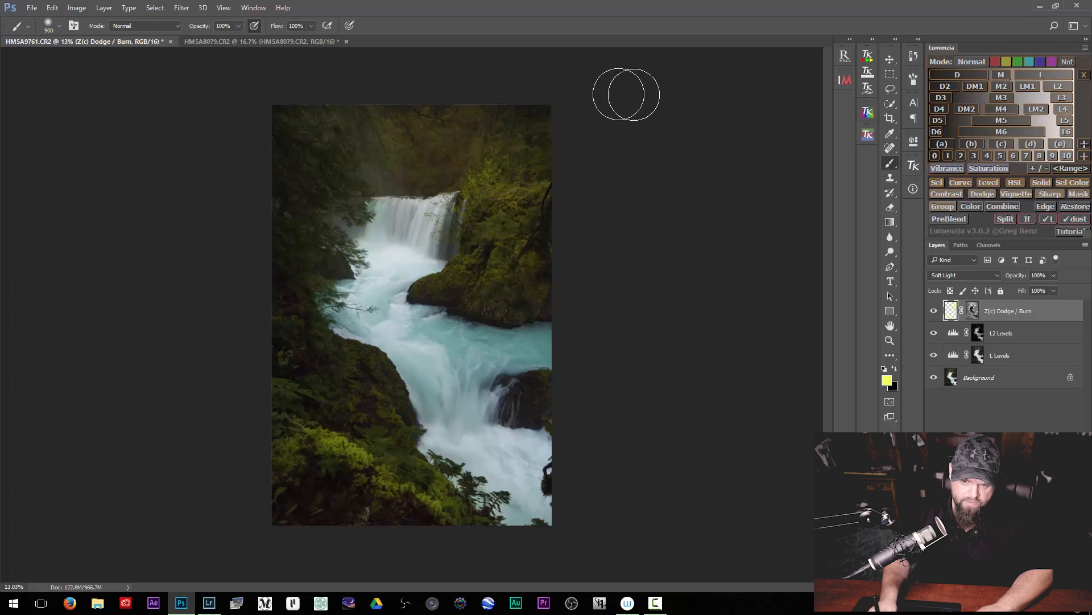
pyautogui.hotkey('ctrl', 'z')
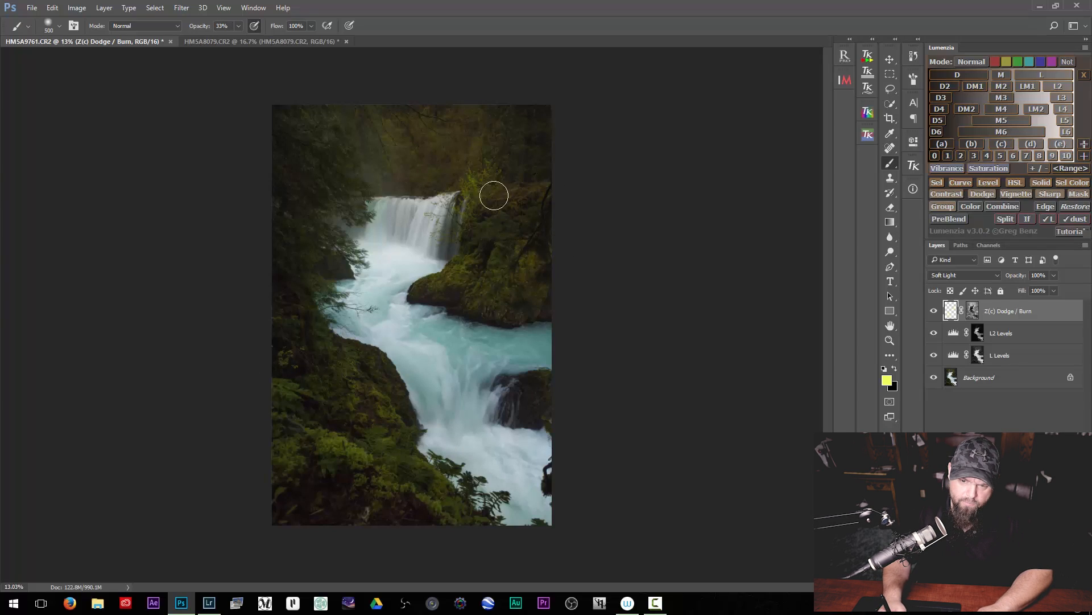
# Step: Dodge the trees and background forest around the waterfall in yellow with an enlarged brush at 33% opacity
pyautogui.press(']')
pyautogui.press(']')
pyautogui.press(']')
pyautogui.moveTo(329, 171)
pyautogui.mouseDown()
pyautogui.moveTo(329, 160)
pyautogui.moveTo(272, 134)
pyautogui.mouseUp()
pyautogui.moveTo(500, 82); pyautogui.dragTo(386, 149)
pyautogui.press(']')
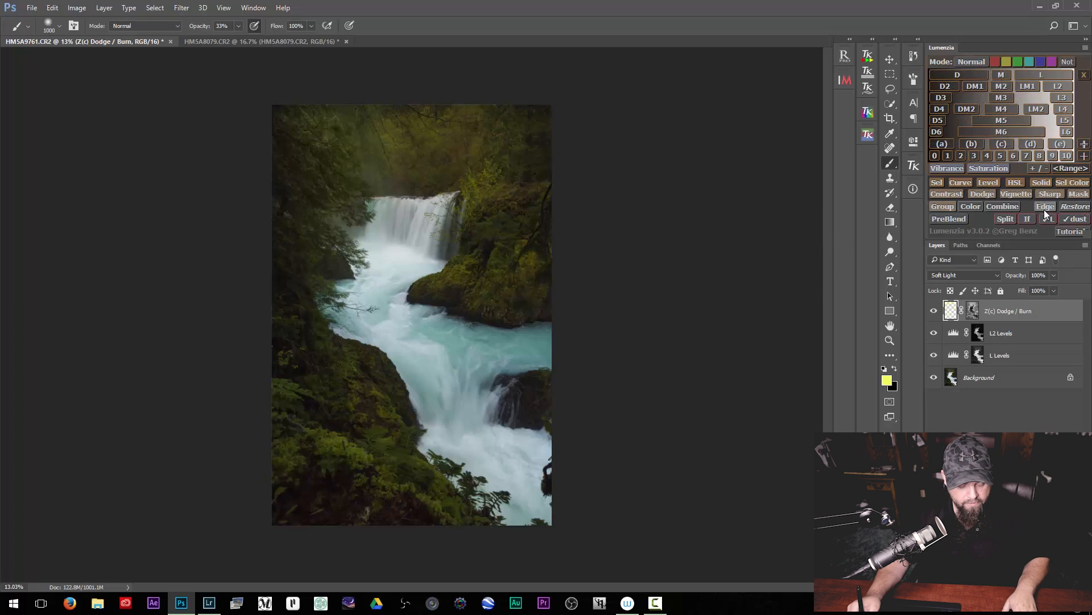
# Step: Switch Lumenzia to LIVE mode and add an unmasked Levels adjustment with the white input level set to 186
pyautogui.click(974, 61)
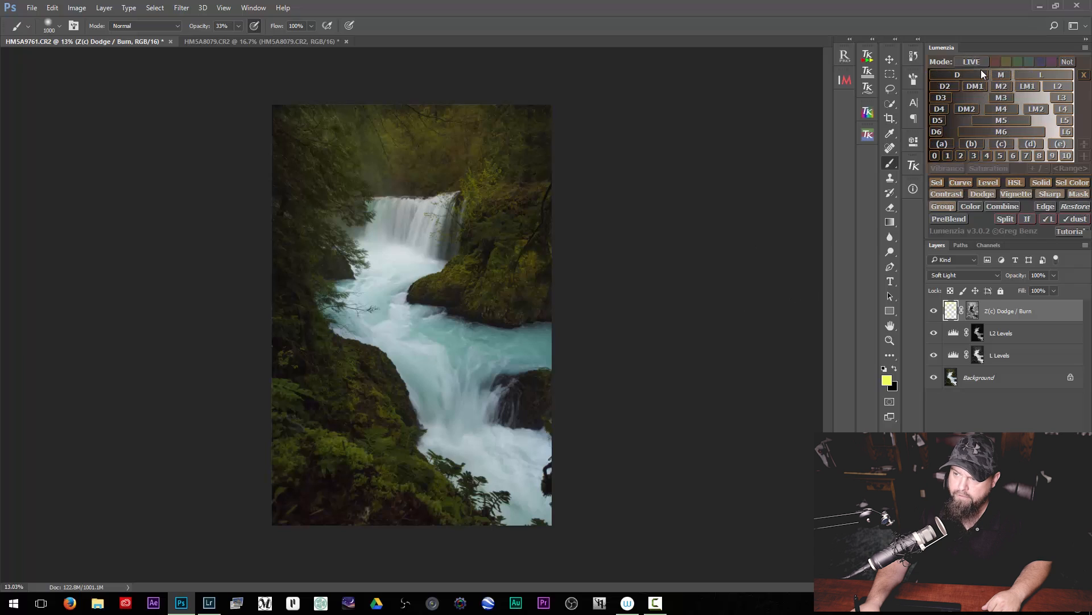
pyautogui.click(992, 183)
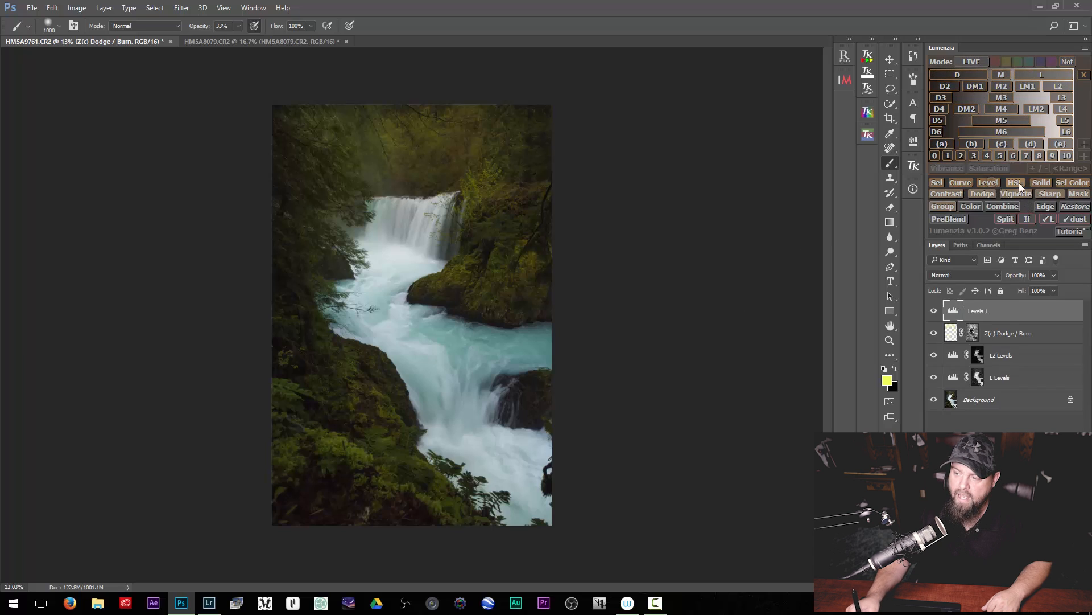
pyautogui.doubleClick(958, 311)
pyautogui.moveTo(856, 248); pyautogui.dragTo(815, 248)
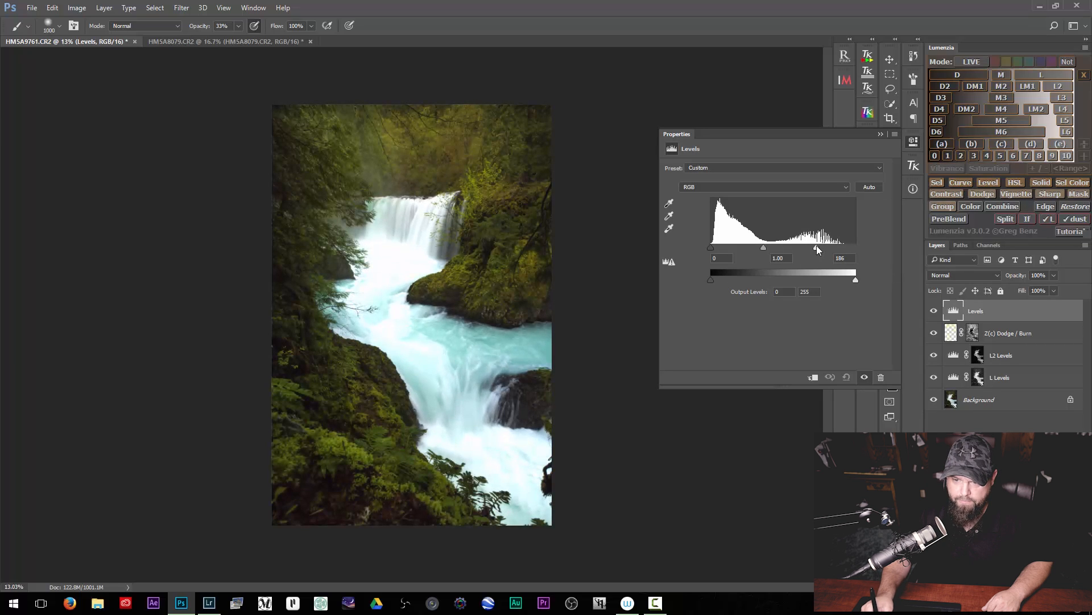
pyautogui.click(881, 135)
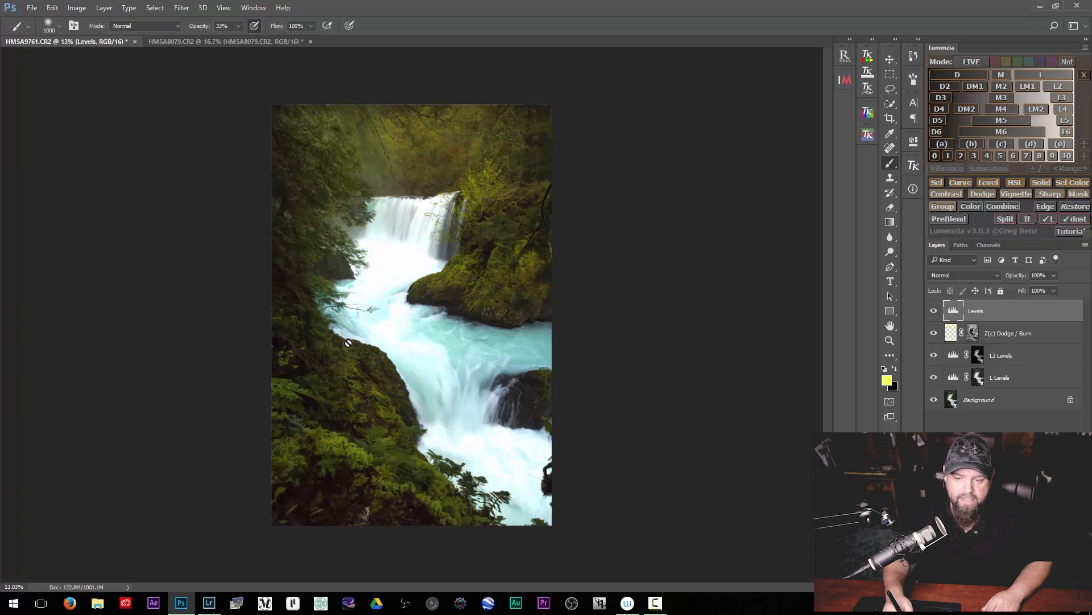
# Step: Try the D luminosity mask on the top Levels layer and compare the image with the layer hidden and shown
pyautogui.click(985, 78)
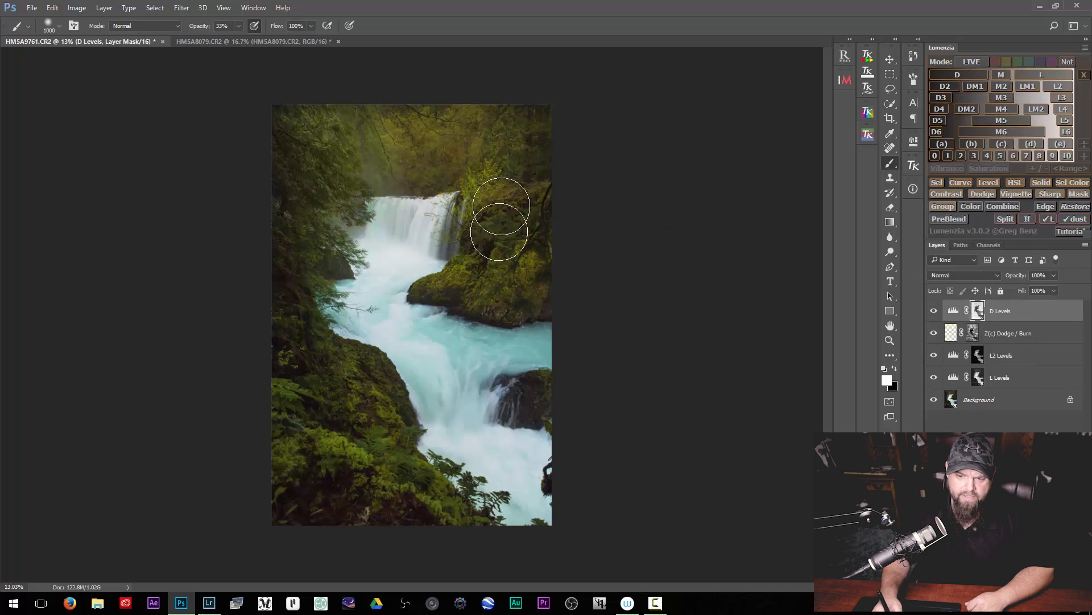
pyautogui.click(935, 311)
pyautogui.click(935, 311)
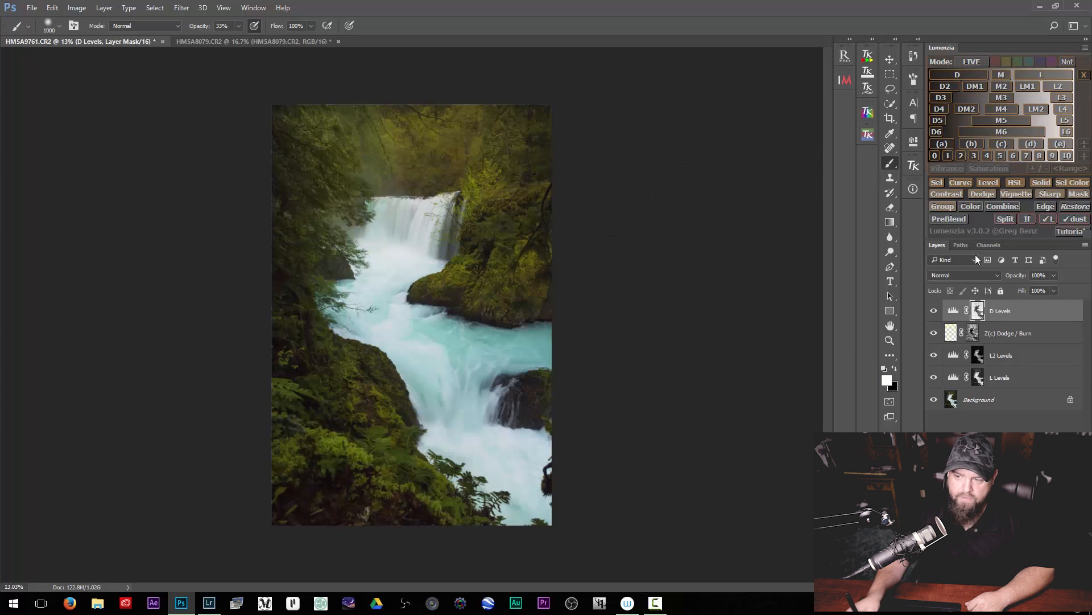
# Step: Try the DM1, D2 and zone (b) masks on the top Levels layer, comparing DM1 with the layer hidden and shown
pyautogui.click(977, 85)
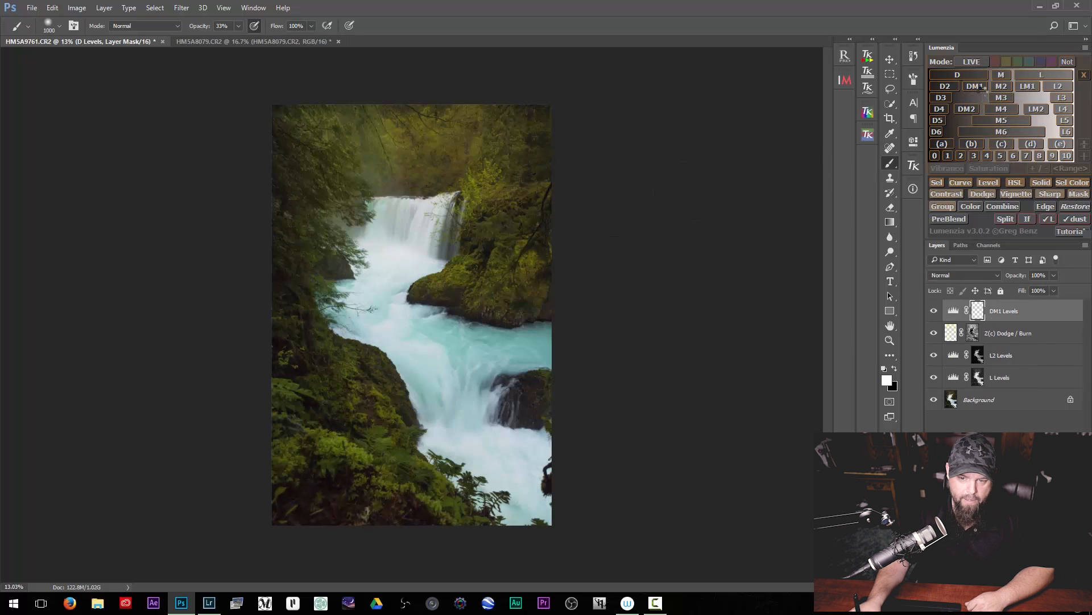
pyautogui.click(933, 311)
pyautogui.click(934, 311)
pyautogui.click(934, 310)
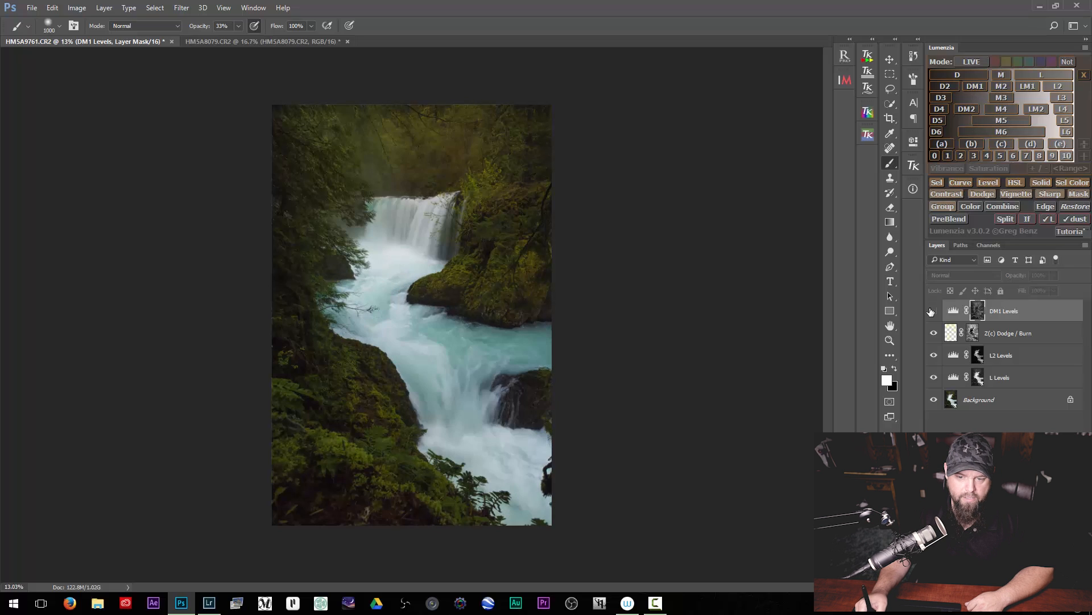
pyautogui.click(931, 312)
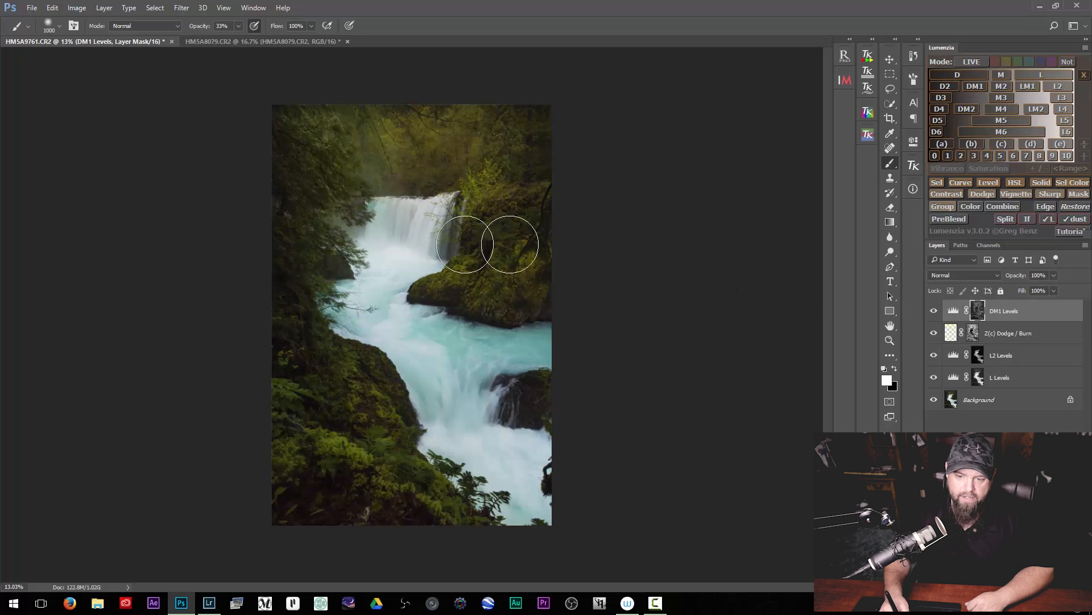
pyautogui.click(943, 87)
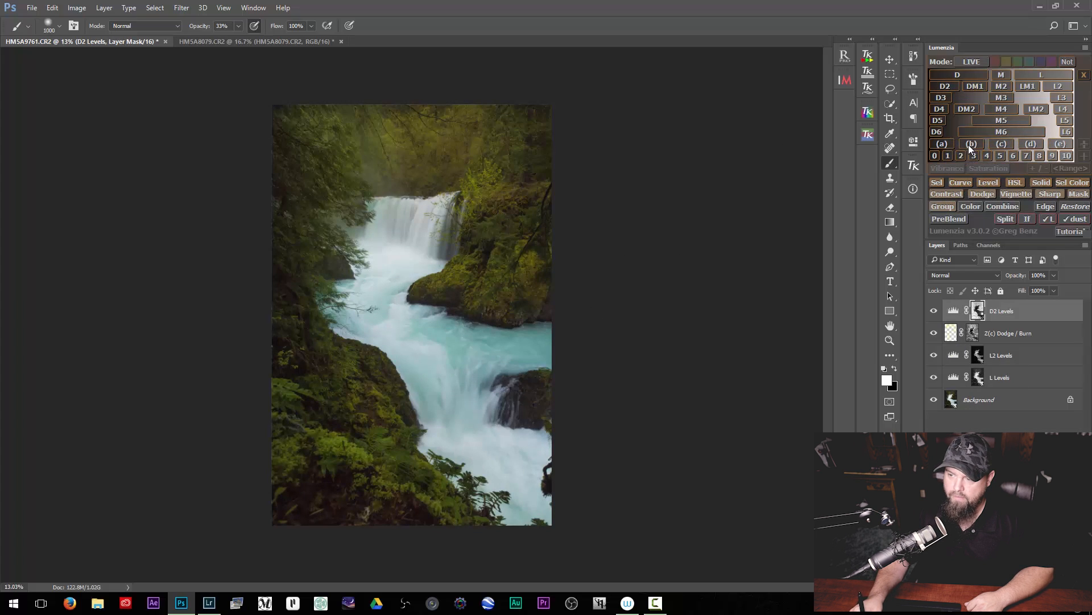
pyautogui.click(969, 144)
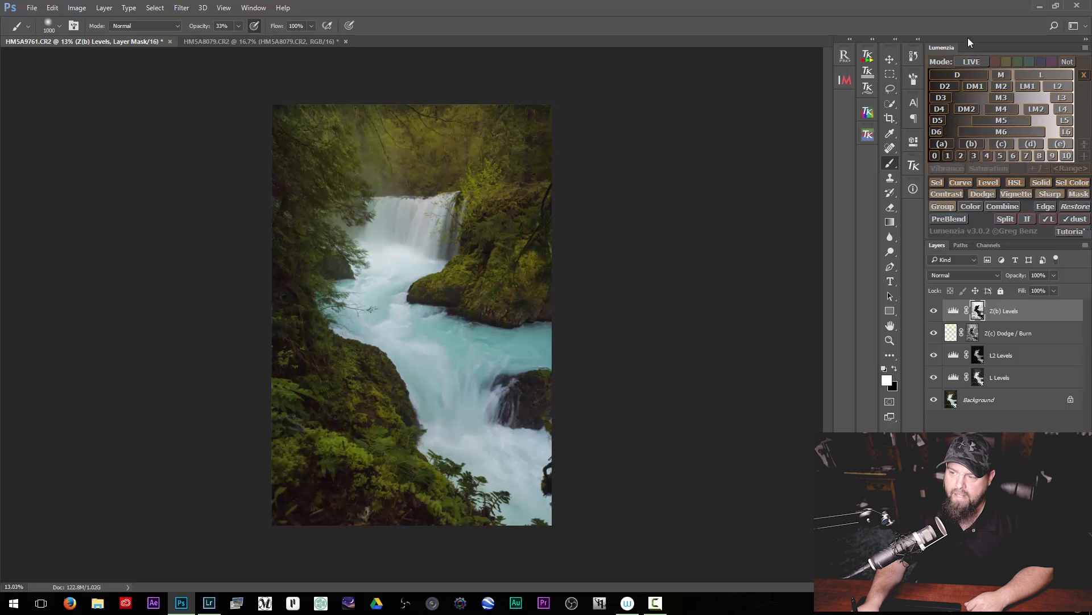
# Step: Apply the D3 mask to the top Levels layer and compare the image with the layer hidden and shown
pyautogui.click(942, 98)
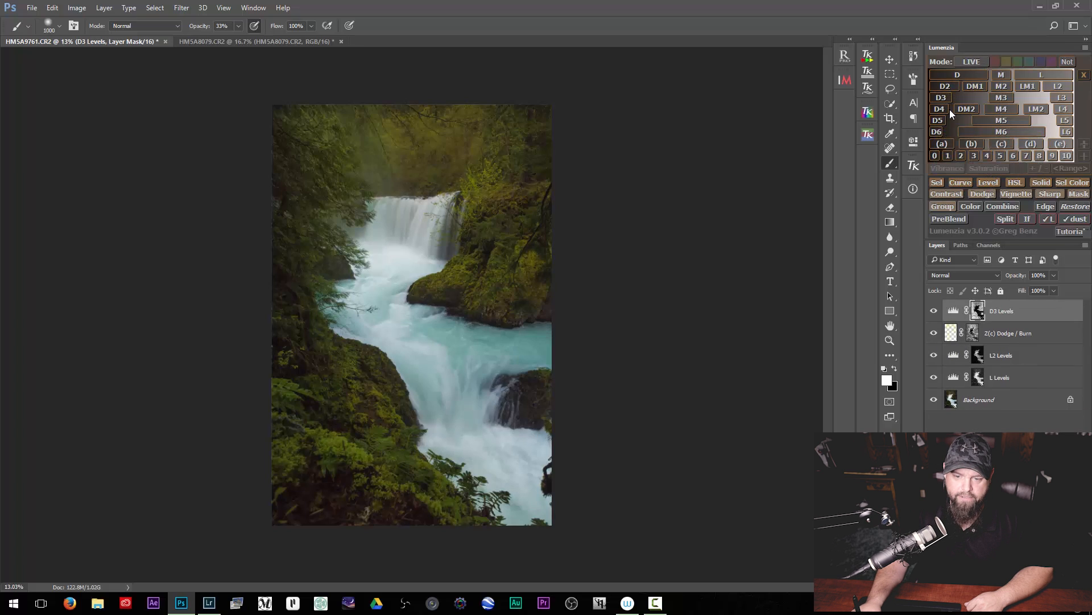
pyautogui.click(934, 311)
pyautogui.click(934, 311)
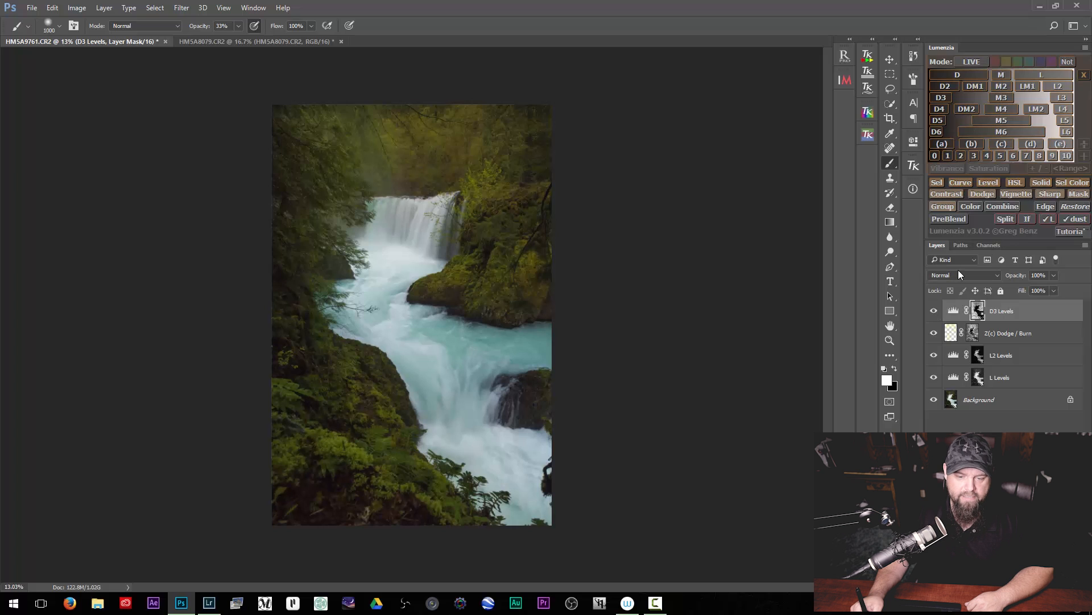